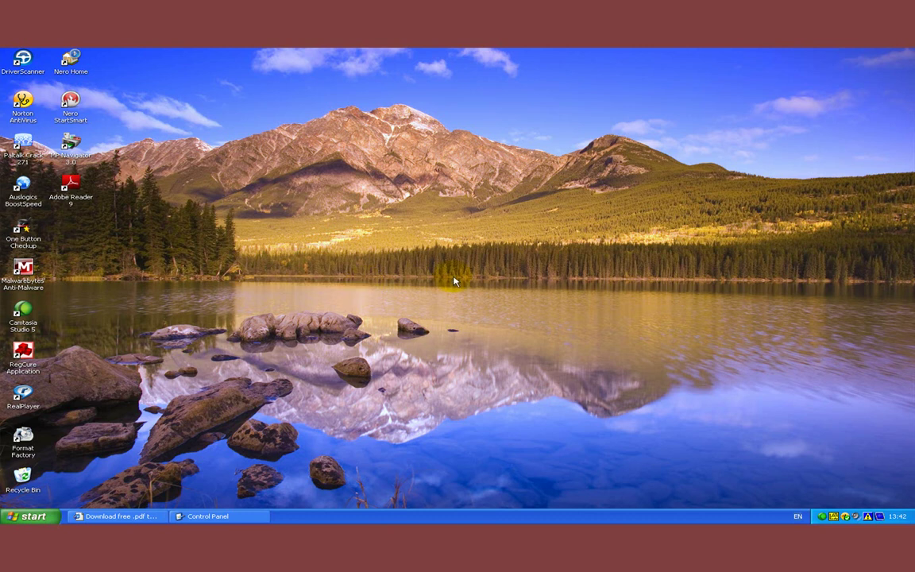
- Open My Network Places by way of My Computer
left_click(173, 365)
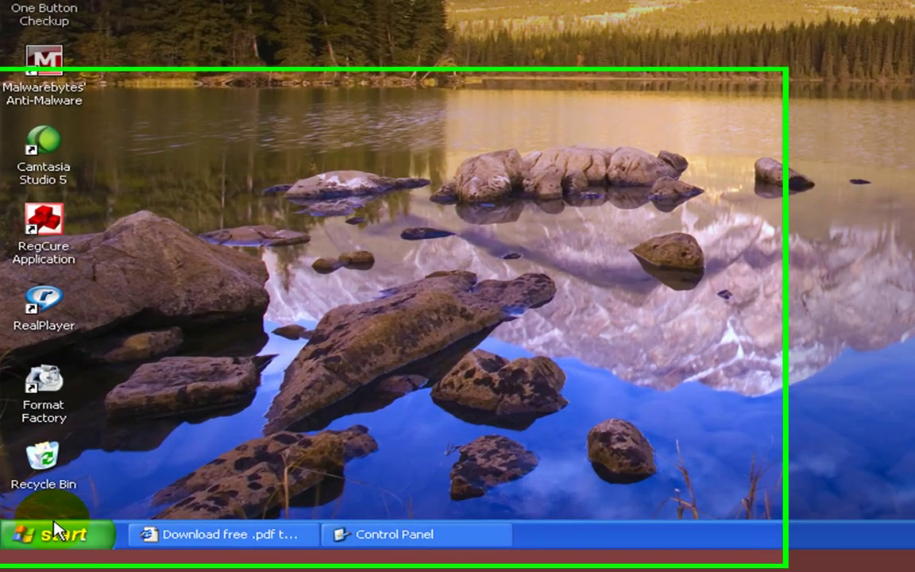
left_click(32, 517)
left_click(364, 291)
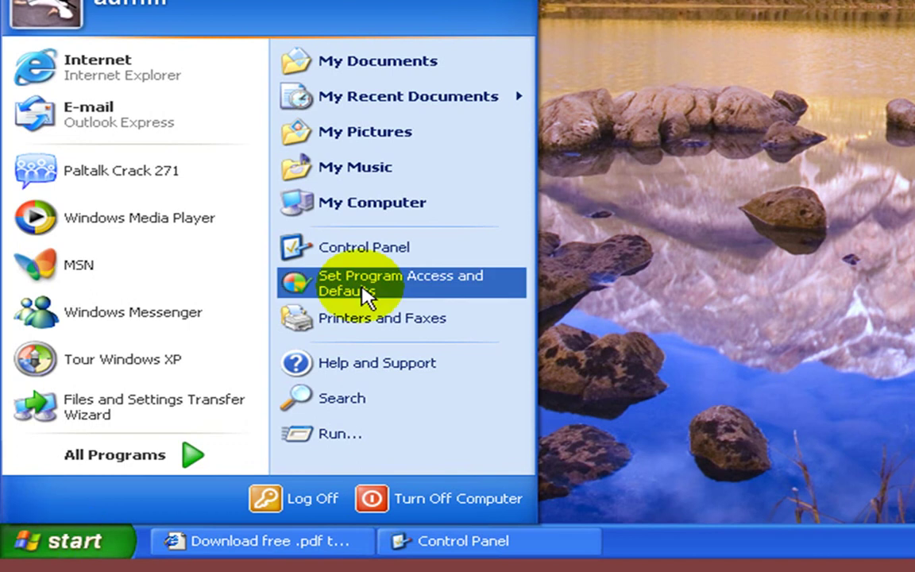
left_click(373, 208)
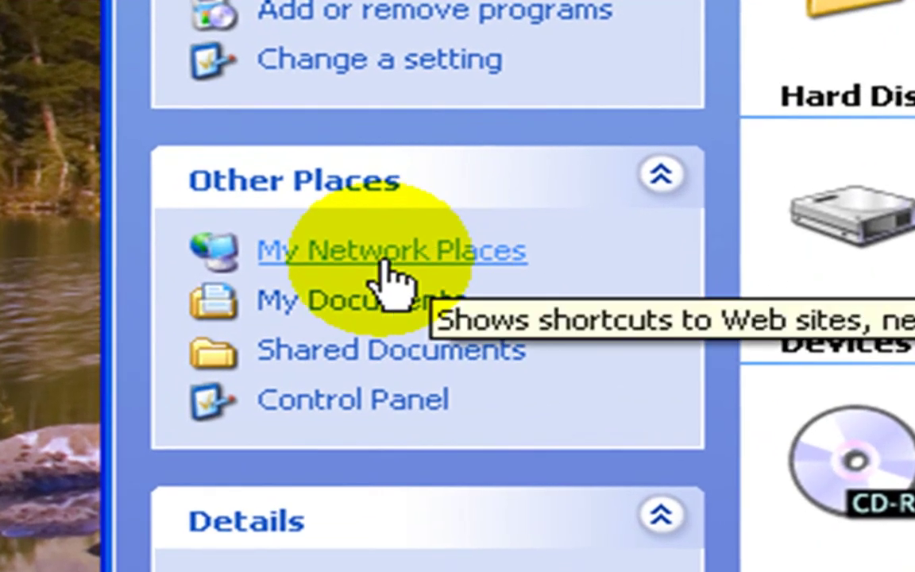
left_click(393, 270)
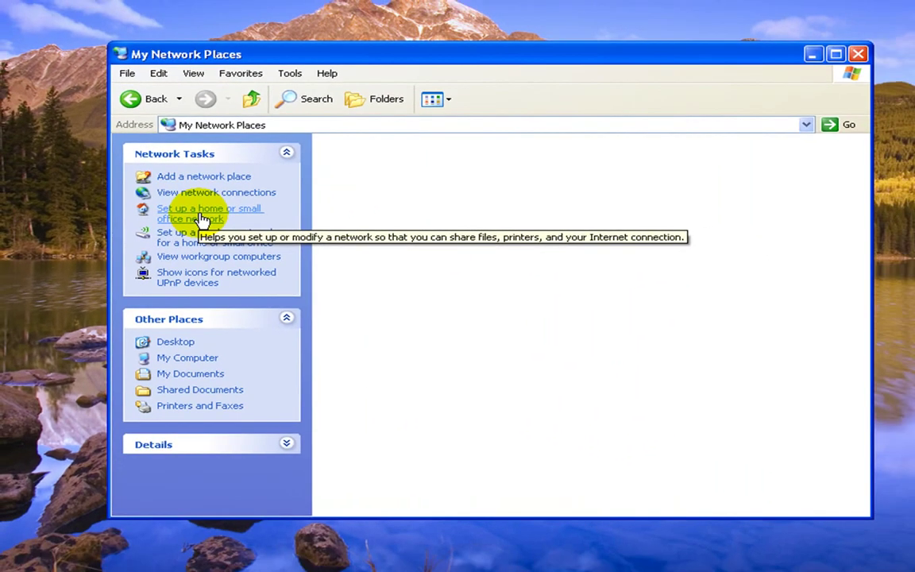
- Start setting up a home or small office network and accept the existing shared connection for Internet access
left_click(202, 219)
left_click_drag(165, 76, 328, 69)
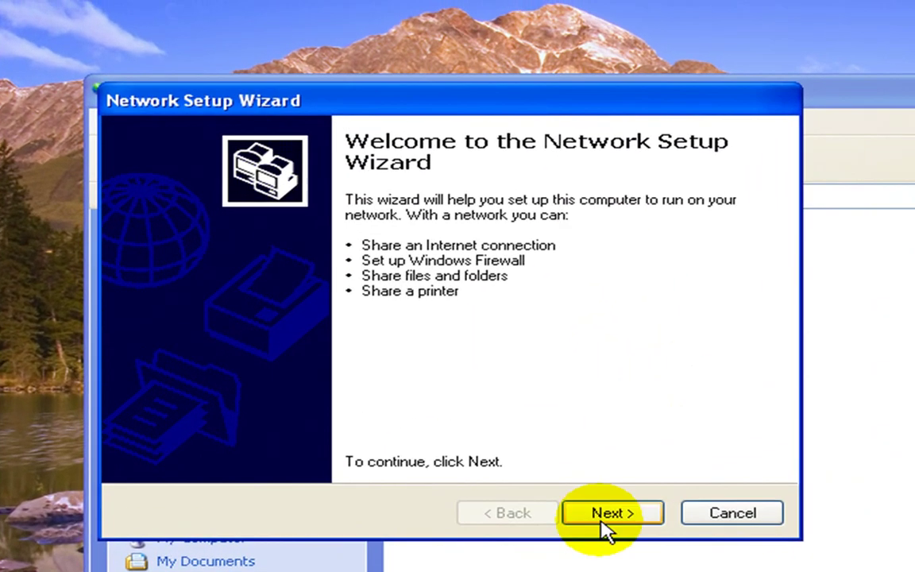
left_click(608, 514)
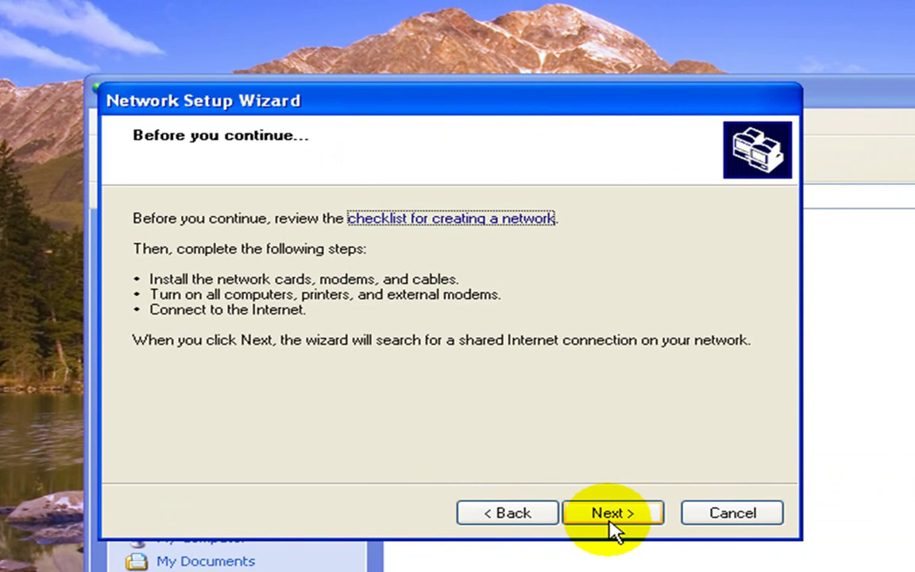
left_click(612, 515)
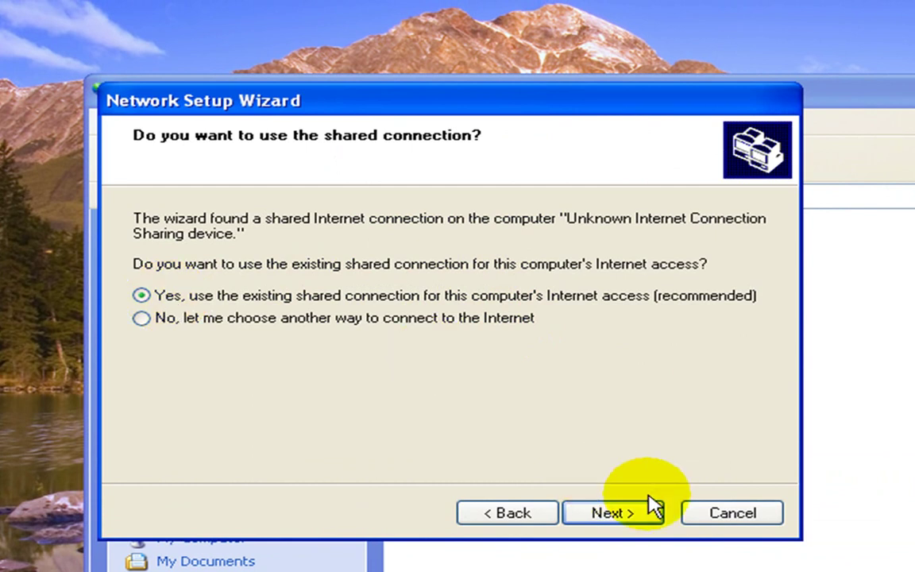
left_click(621, 516)
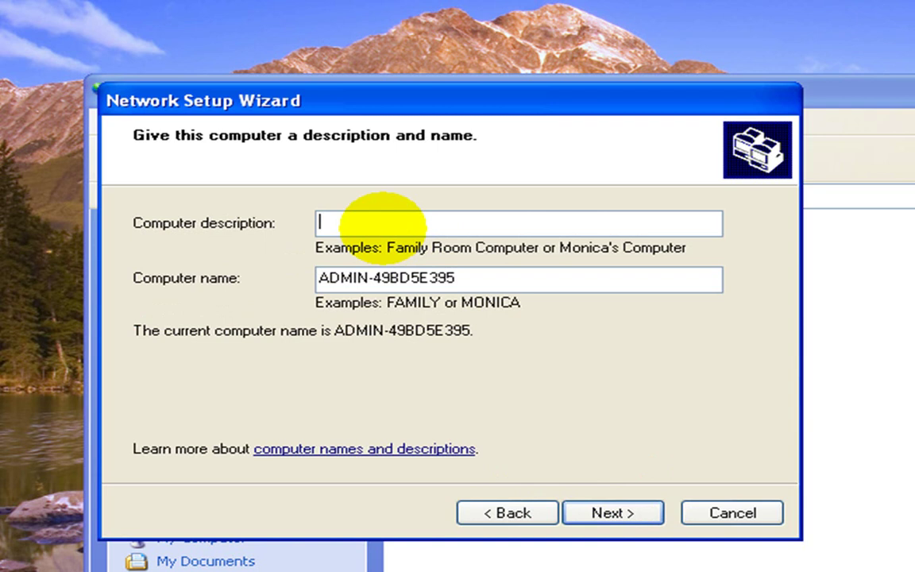
- Set the computer description to admin and accept MSHOME as the workgroup name
type("admin")
left_click(611, 514)
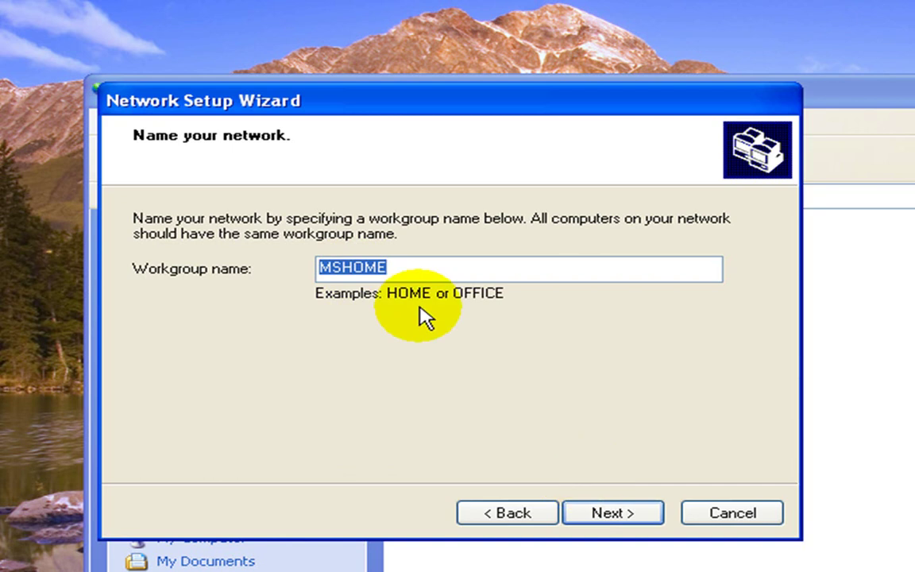
left_click(614, 518)
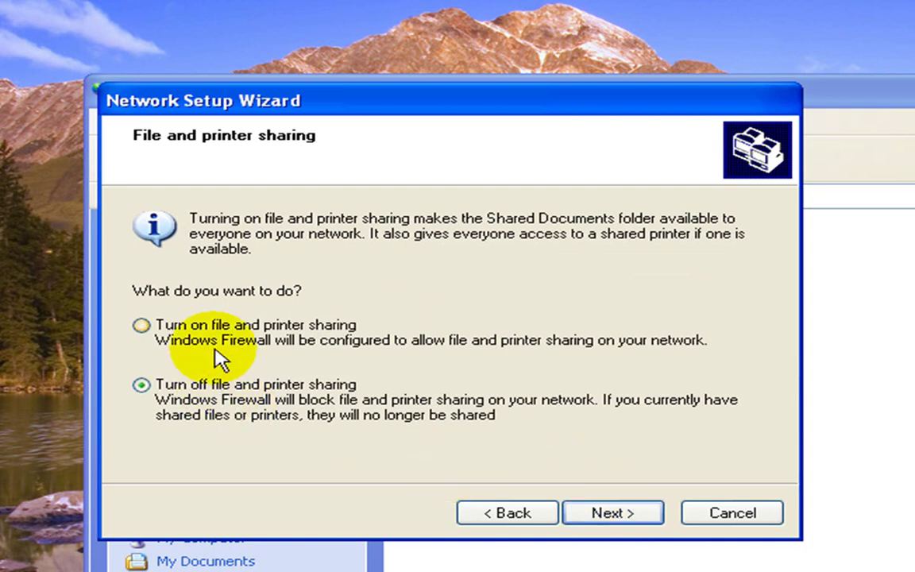
- Turn on file and printer sharing and apply the network settings
left_click(141, 325)
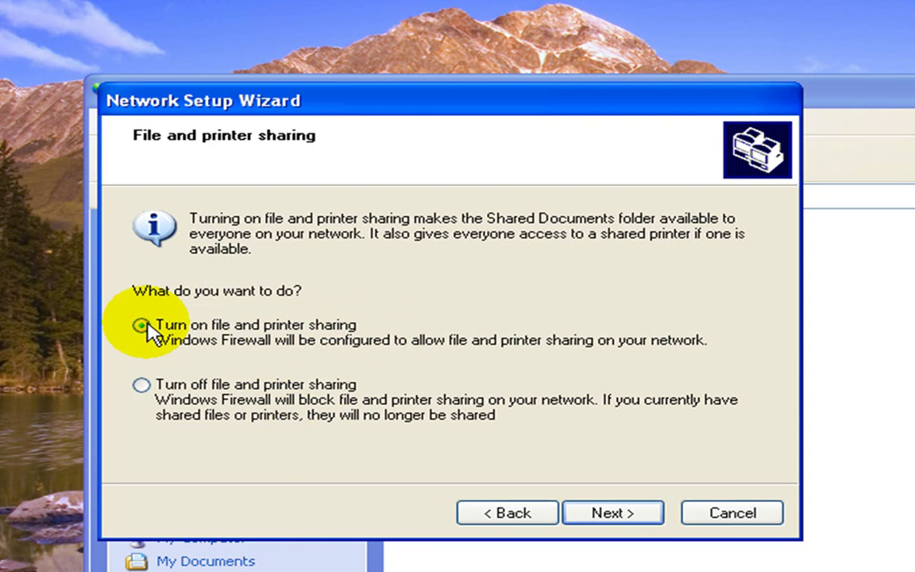
left_click(614, 514)
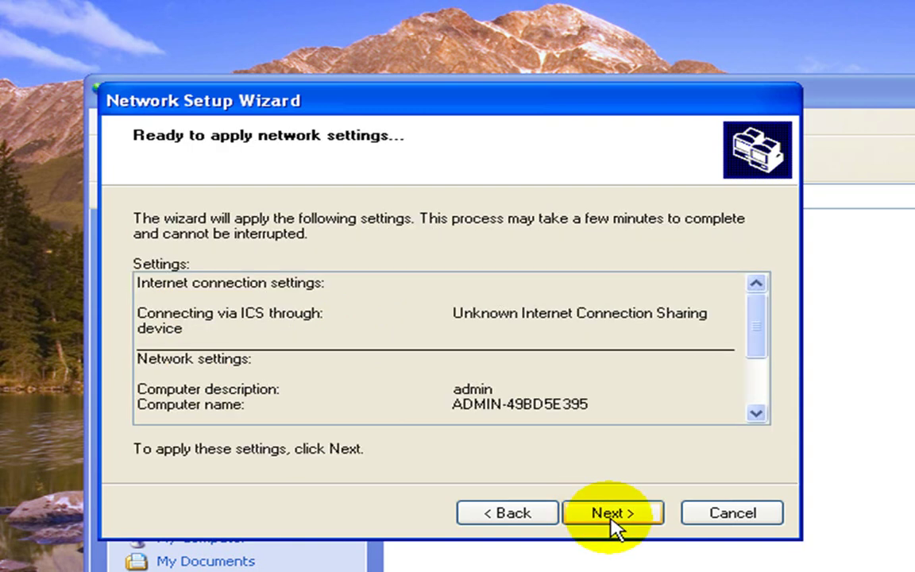
left_click(612, 515)
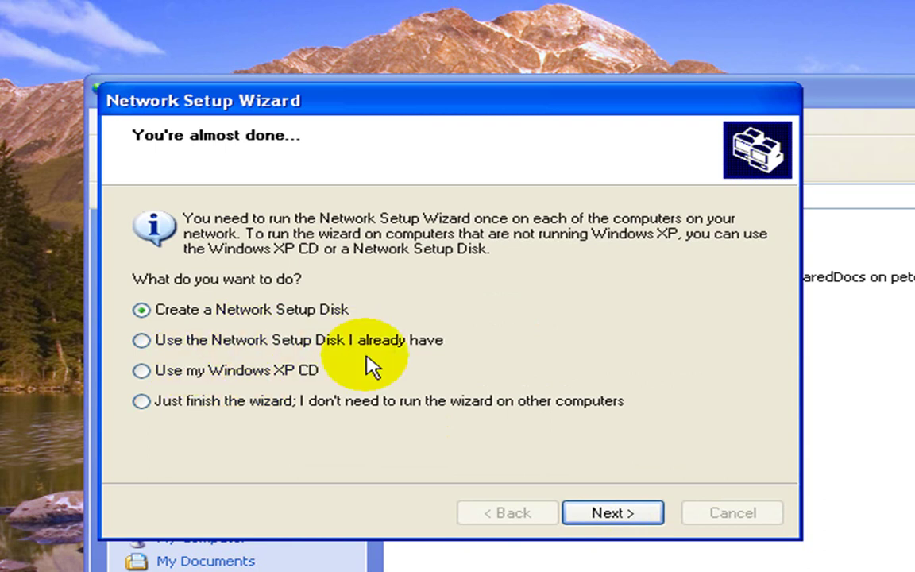
- Choose to use the Network Setup Disk already available and finish the Network Setup Wizard
left_click(143, 350)
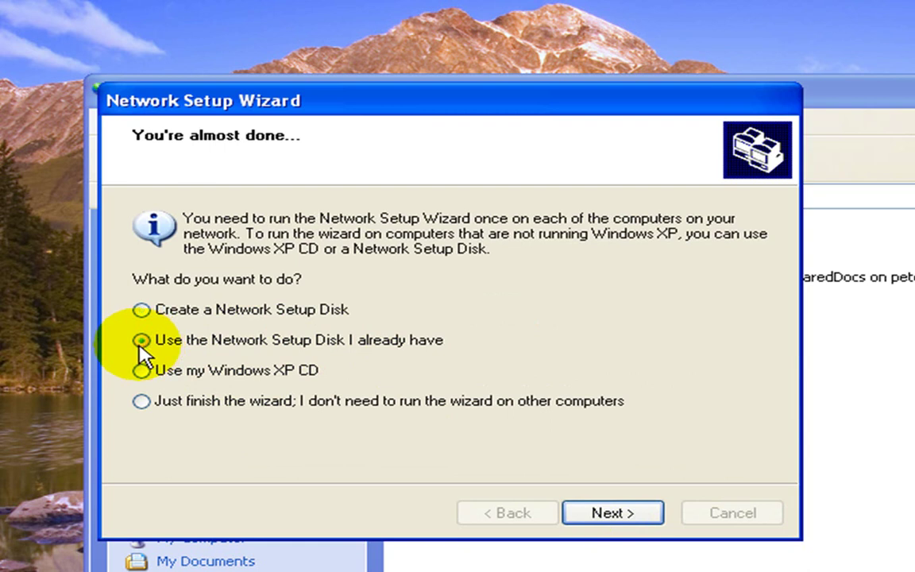
left_click(607, 514)
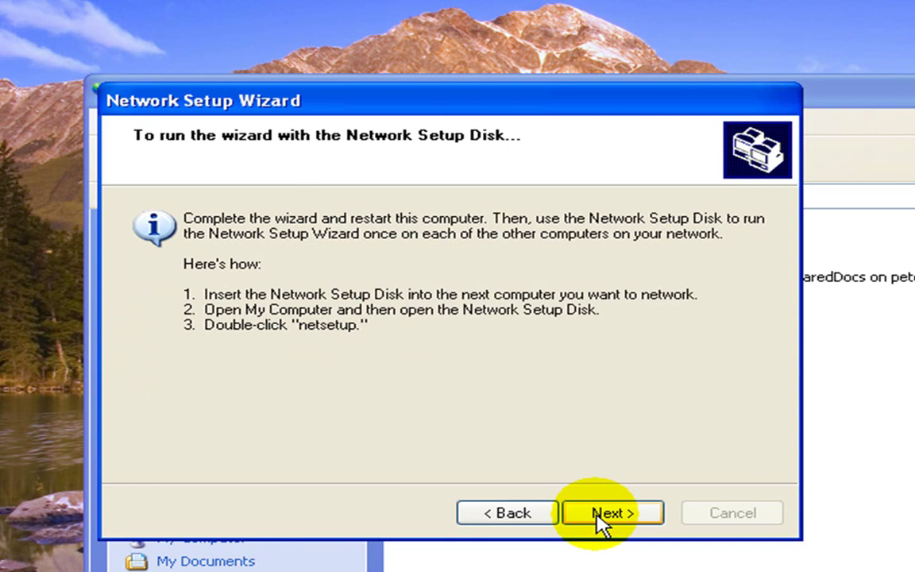
left_click(604, 514)
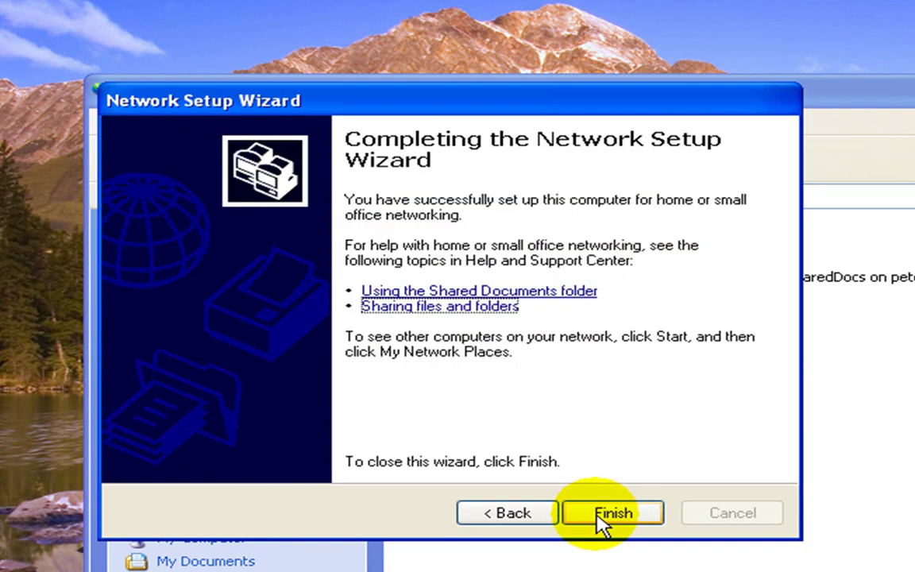
left_click(601, 523)
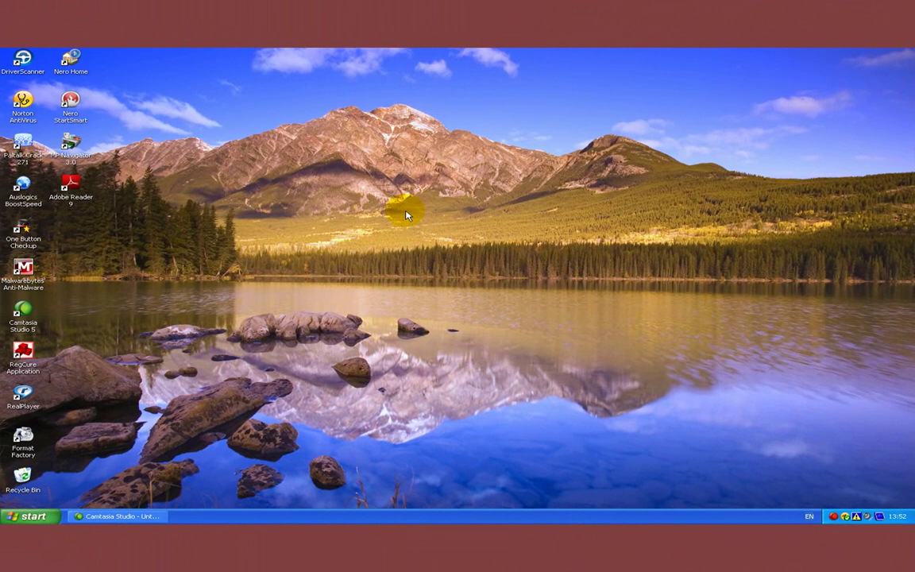
- Open My Network Places and view the computers in the workgroup
left_click(114, 477)
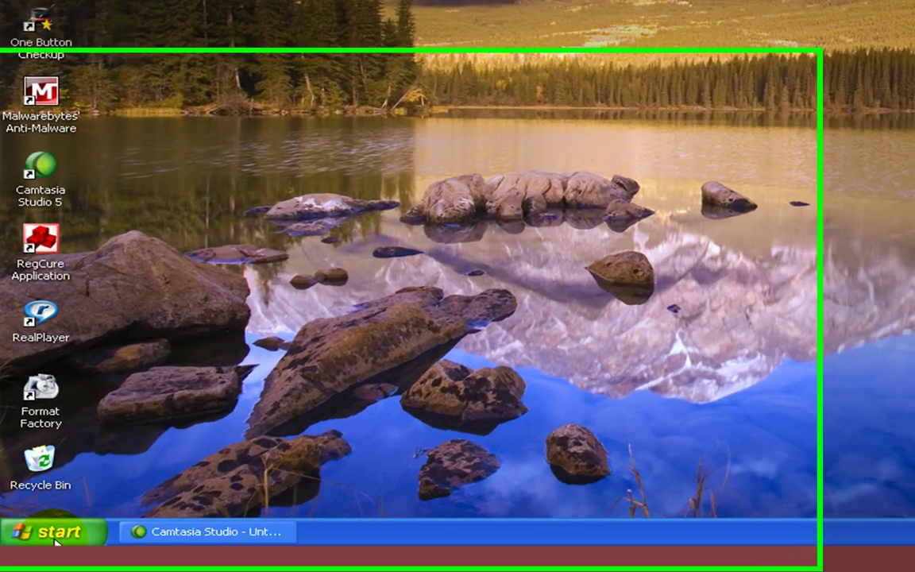
left_click(47, 516)
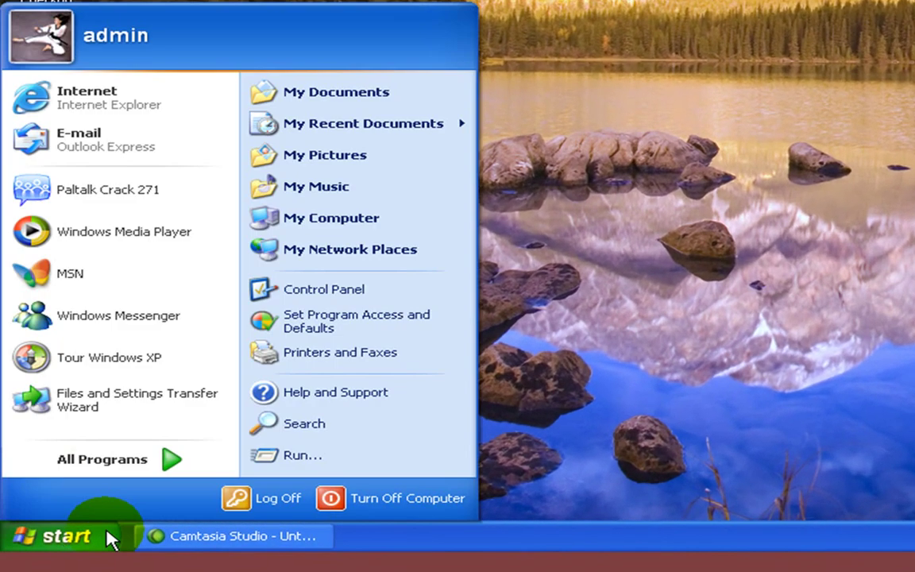
left_click(343, 258)
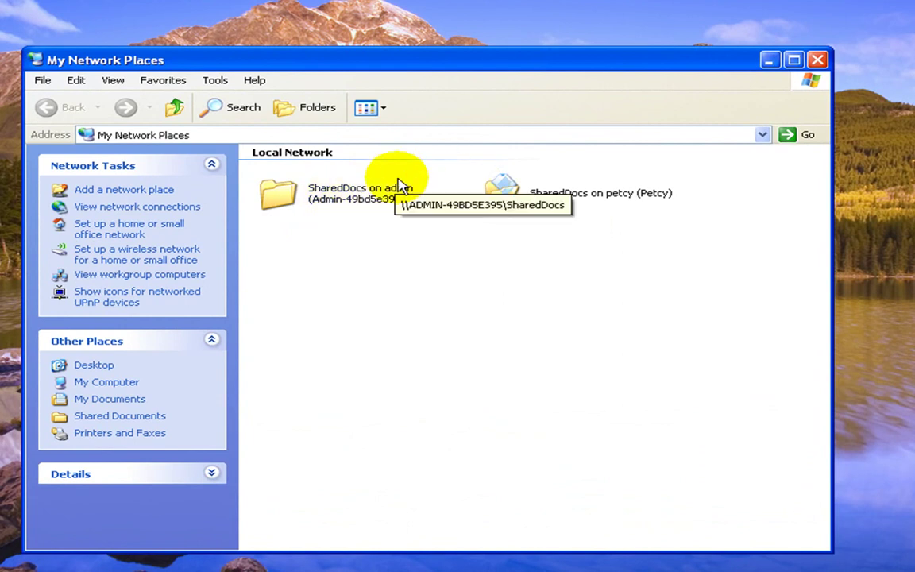
left_click(121, 278)
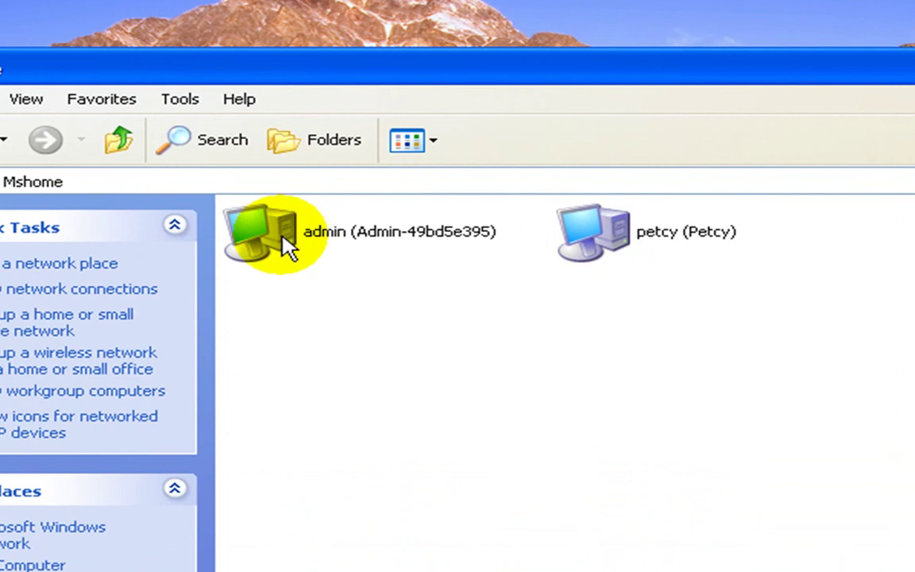
- Look through the SharedDocs folder on the workgroup's second computer and return to that computer's shared items
double_click(611, 243)
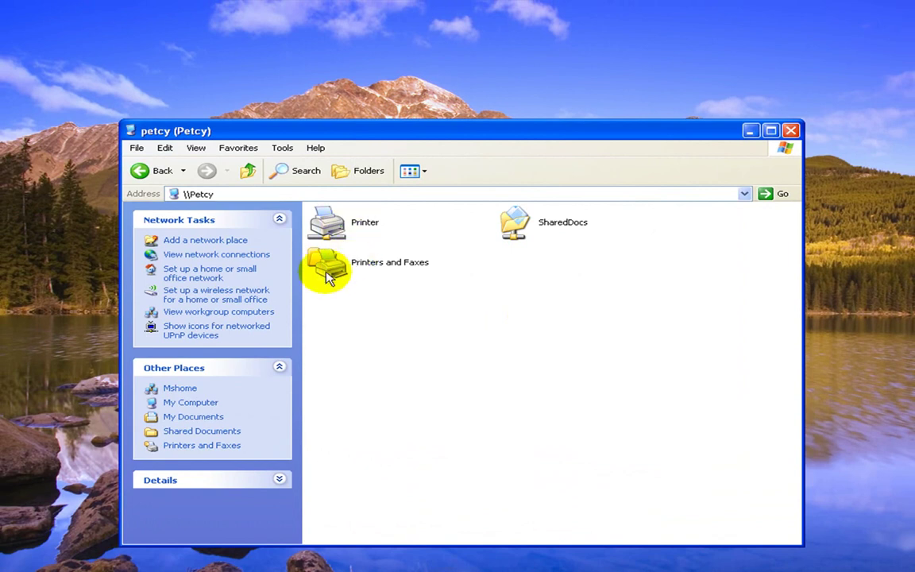
double_click(522, 228)
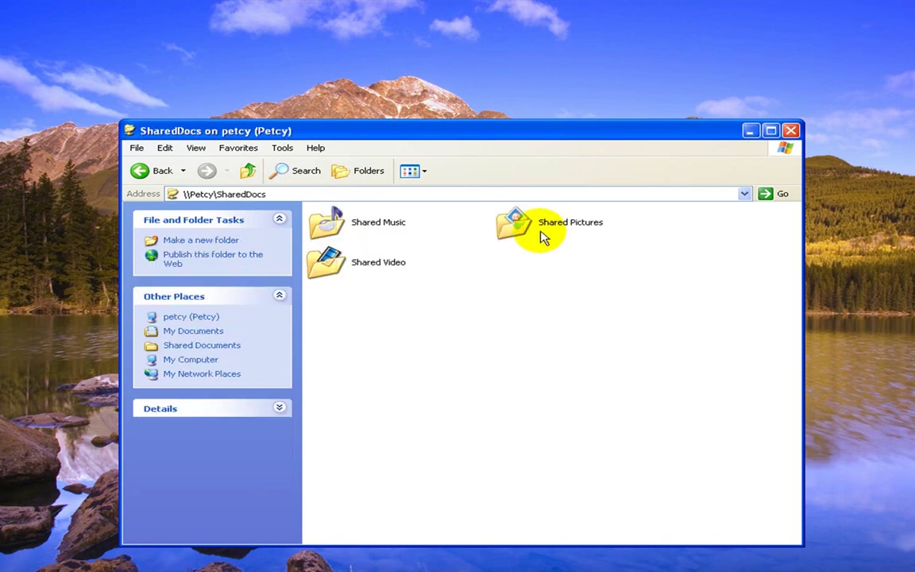
mouse_move(520, 228)
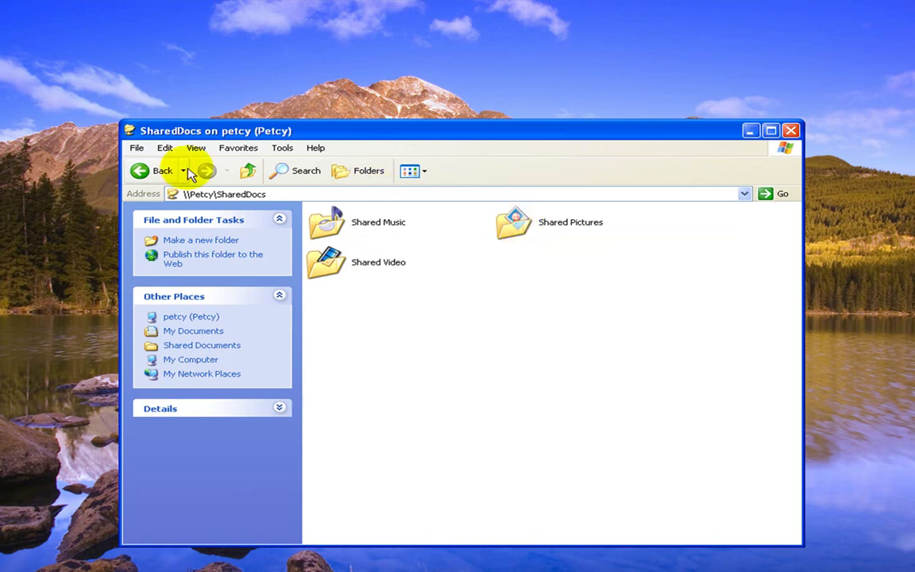
left_click(145, 173)
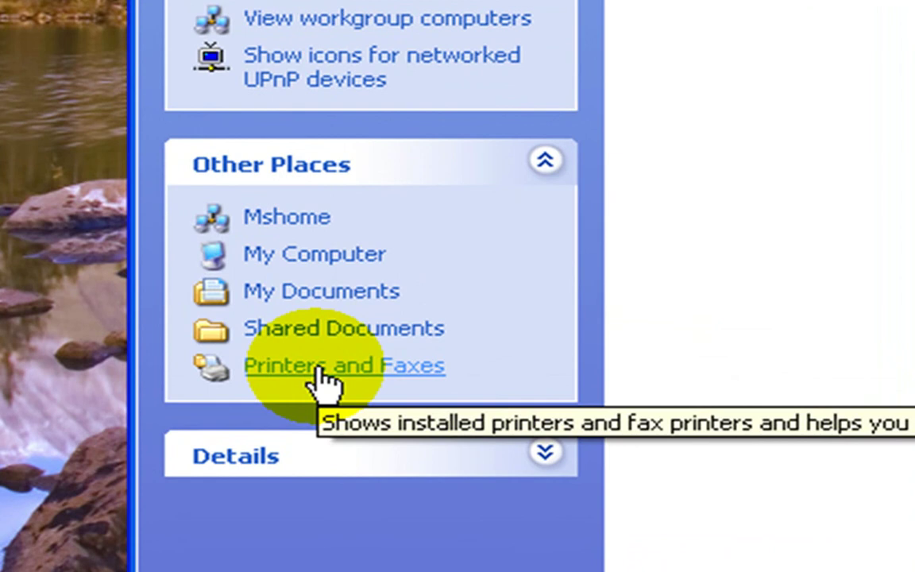
- Go to Printers and Faxes and open the offline Canon MP460 Printer to bring it online
left_click(318, 366)
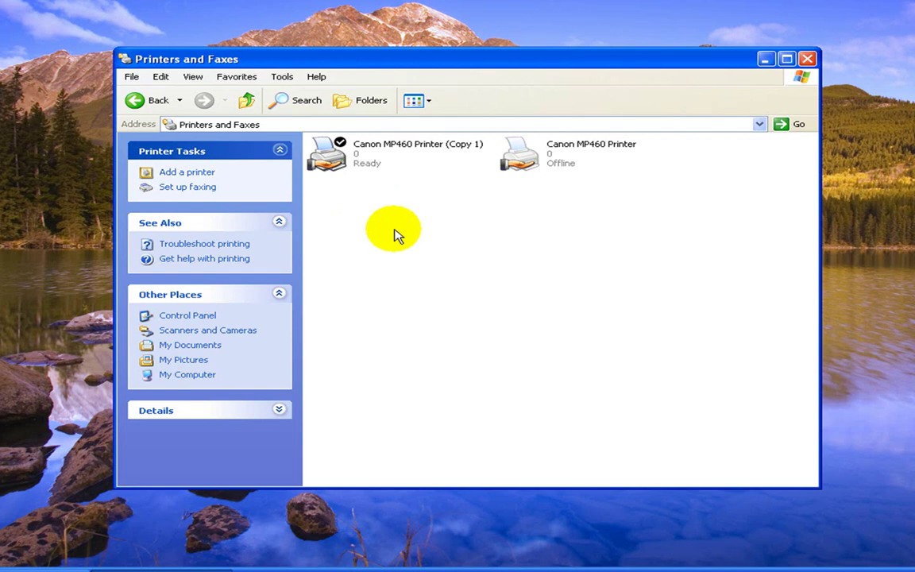
left_click(530, 167)
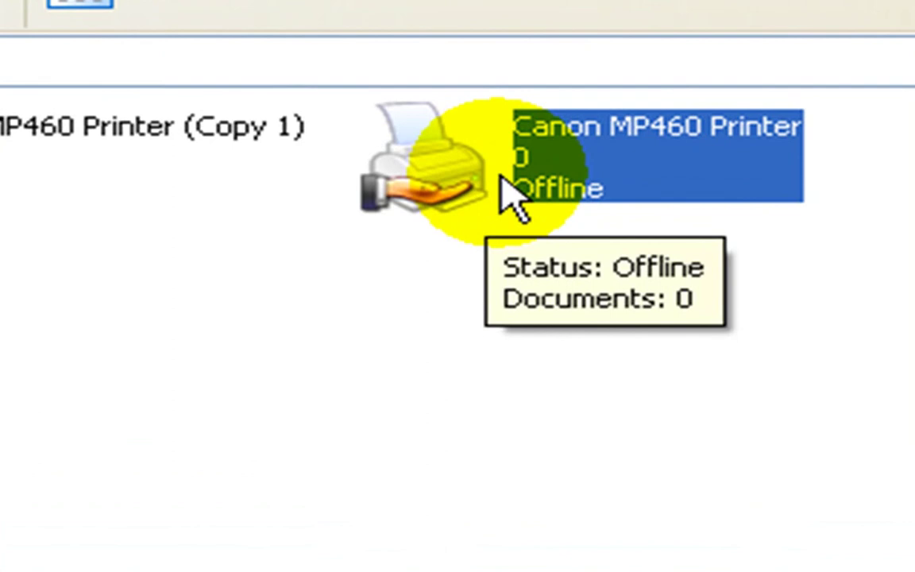
double_click(502, 179)
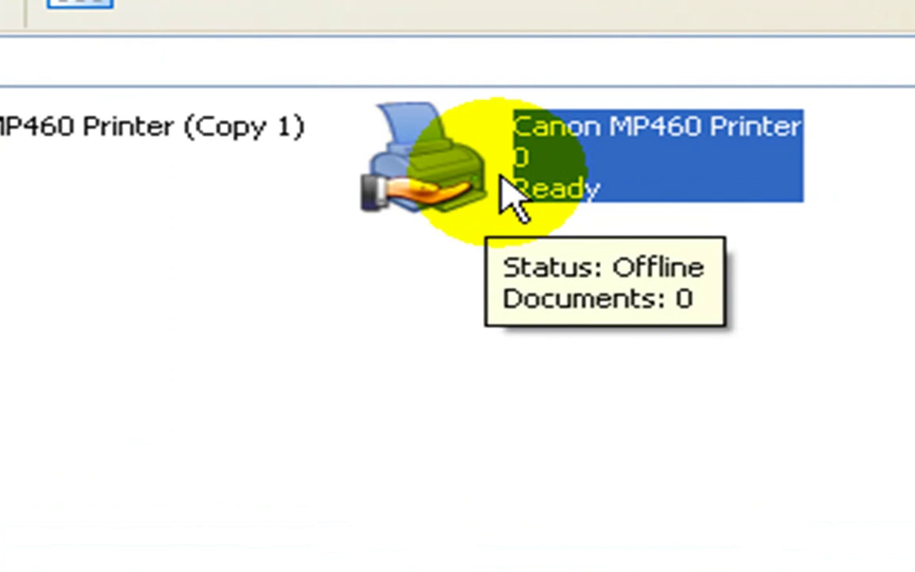
double_click(502, 178)
double_click(438, 170)
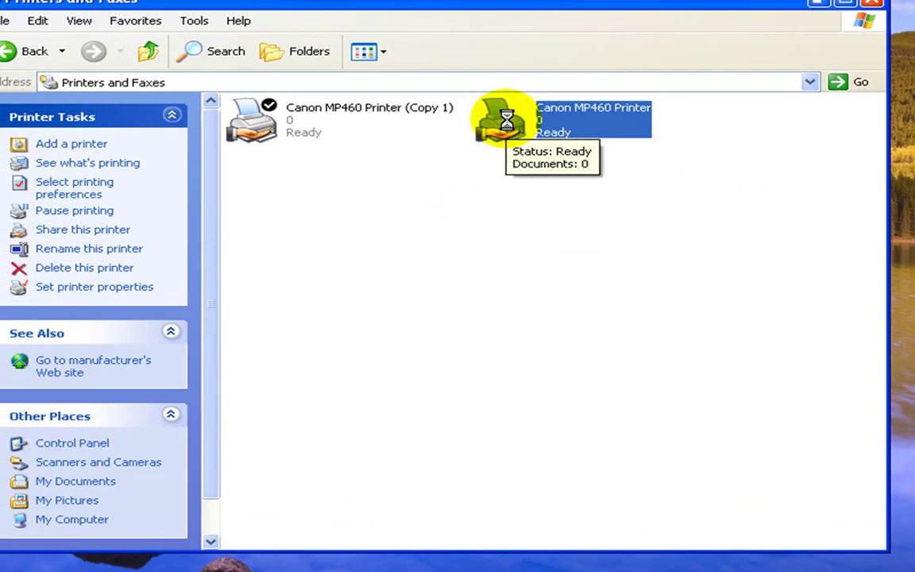
- Review the sharing settings in the Canon MP460 Printer's properties and accept them
right_click(510, 127)
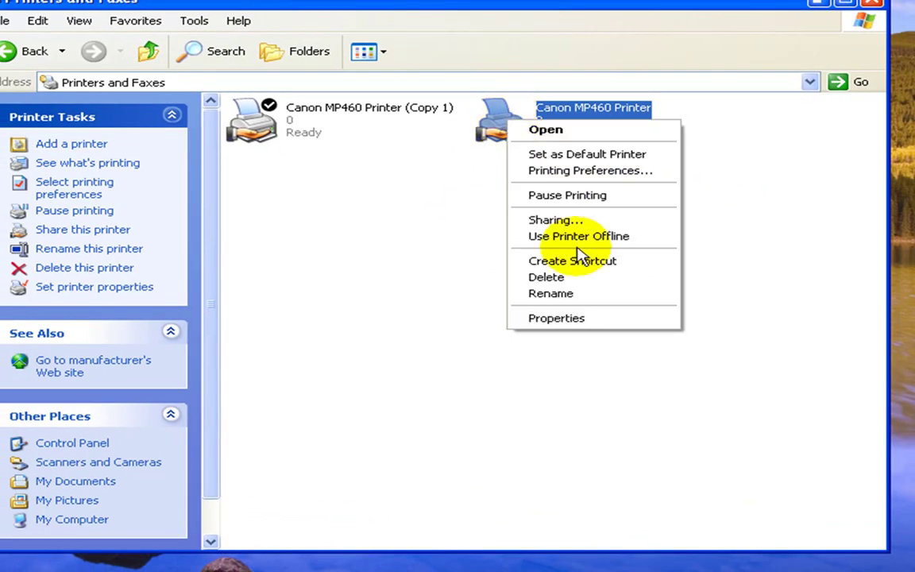
left_click(560, 324)
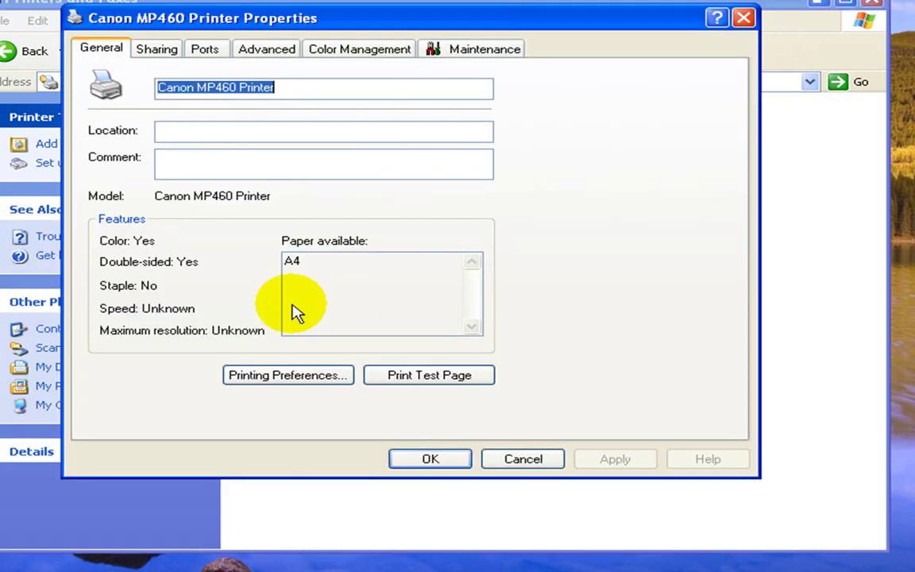
left_click(156, 50)
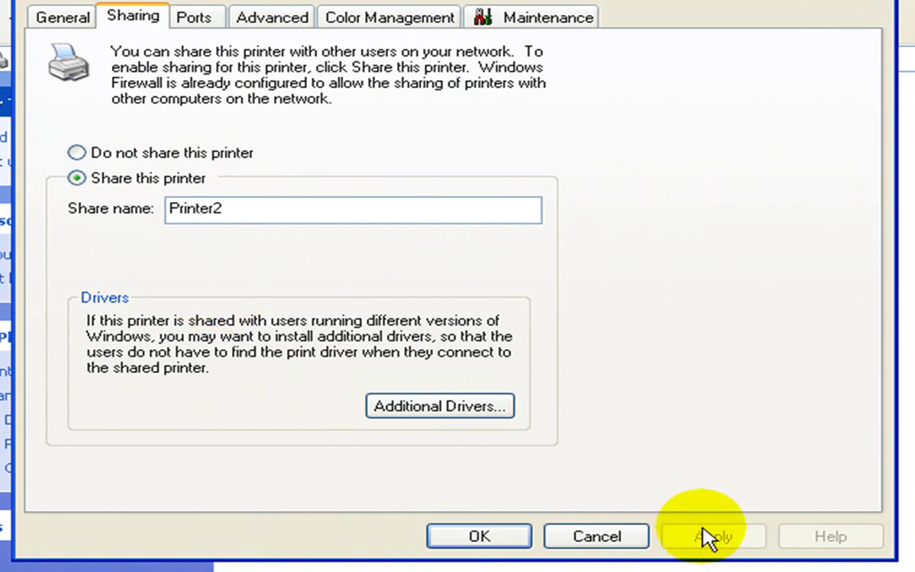
left_click(490, 545)
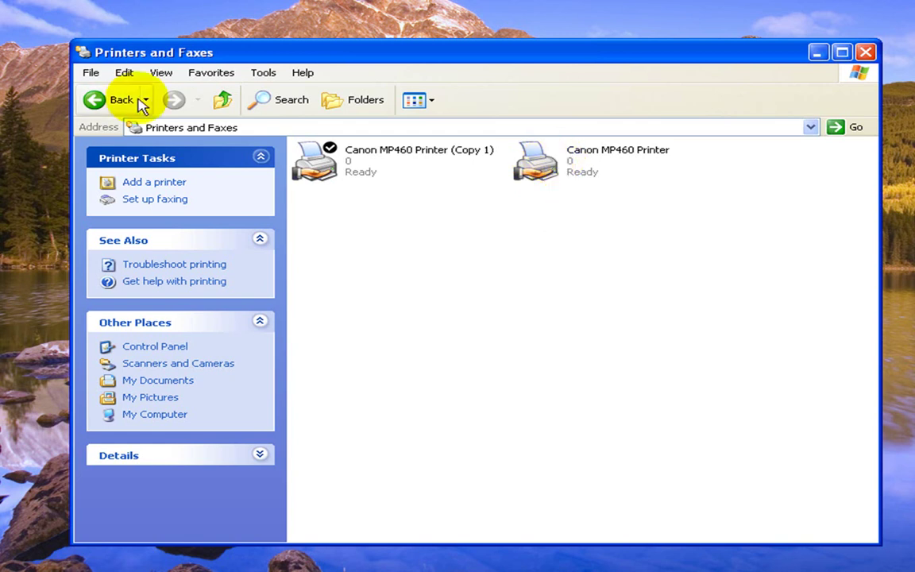
- Go back to the Mshome workgroup, select each of its computers in turn and close the window
left_click(113, 101)
left_click(119, 103)
left_click(326, 173)
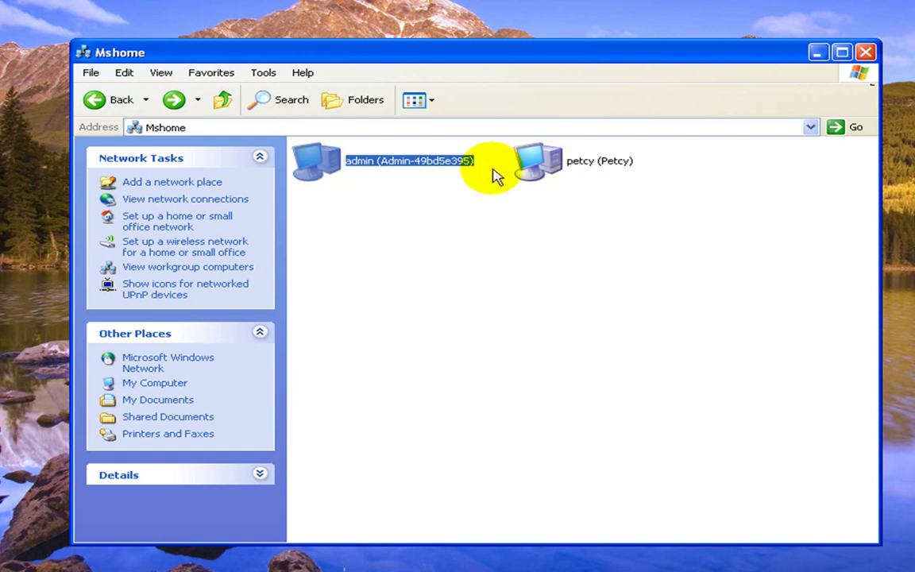
left_click(569, 173)
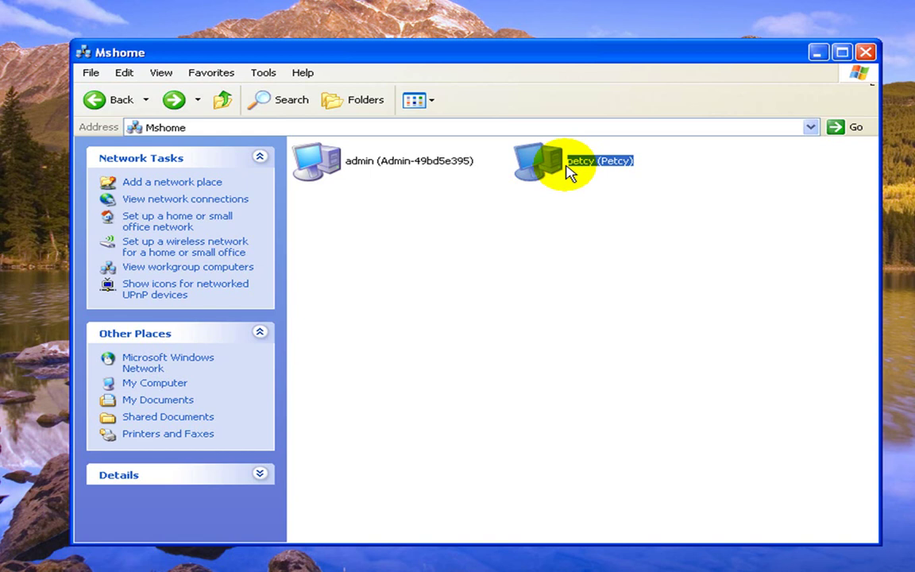
left_click(876, 52)
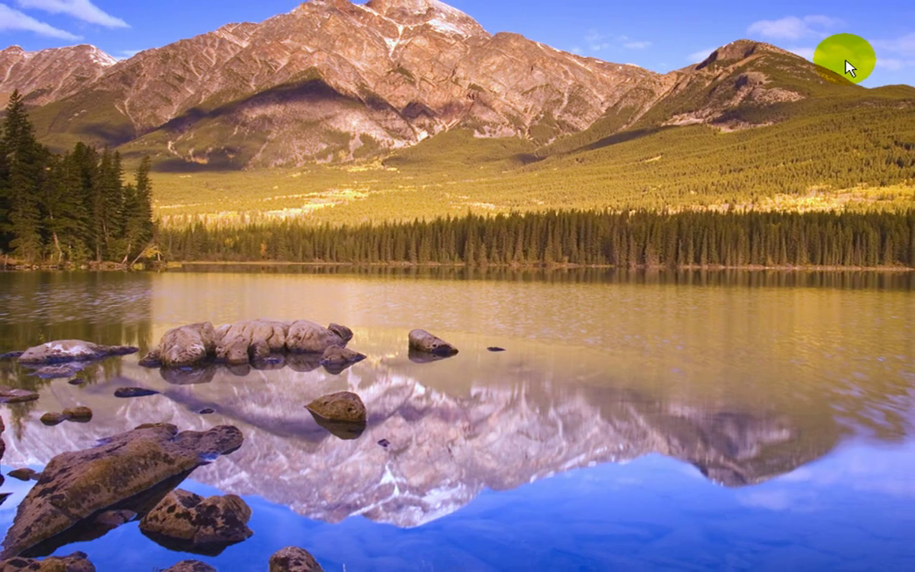